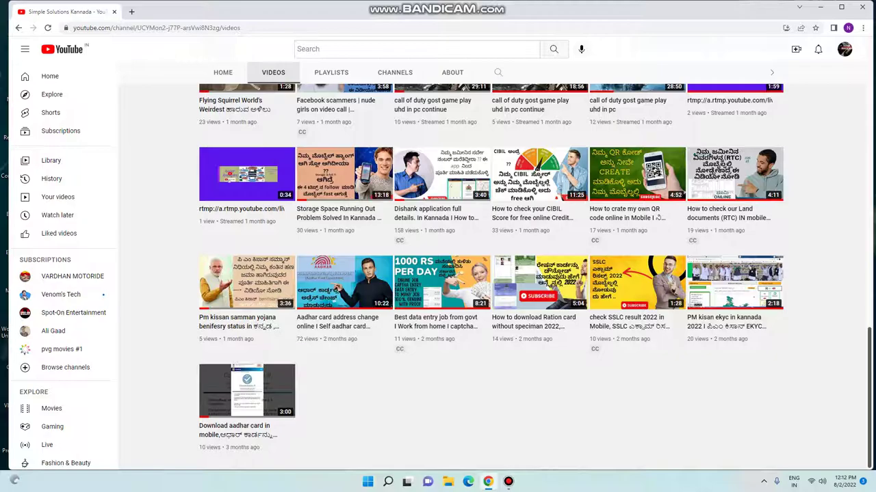
- Scroll through the channel's uploaded videos, then minimize the browser to show the desktop
scroll(578, 342, down, 5)
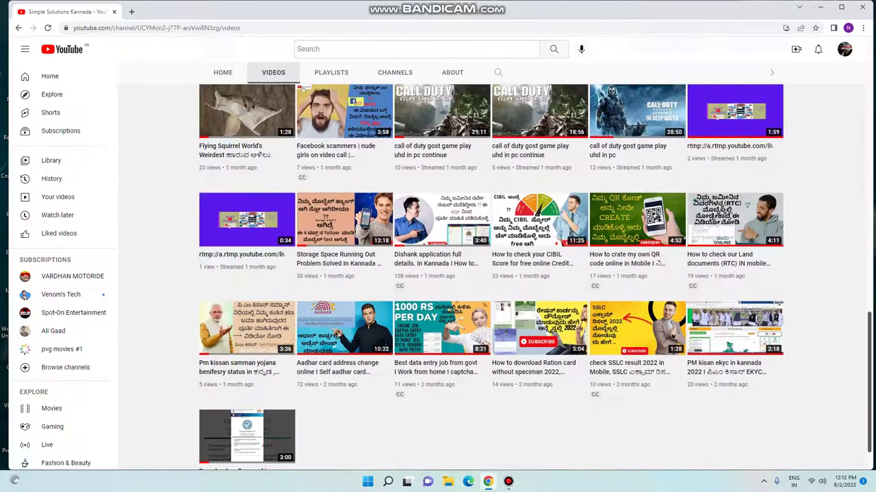
scroll(578, 342, up, 3)
scroll(581, 373, down, 4)
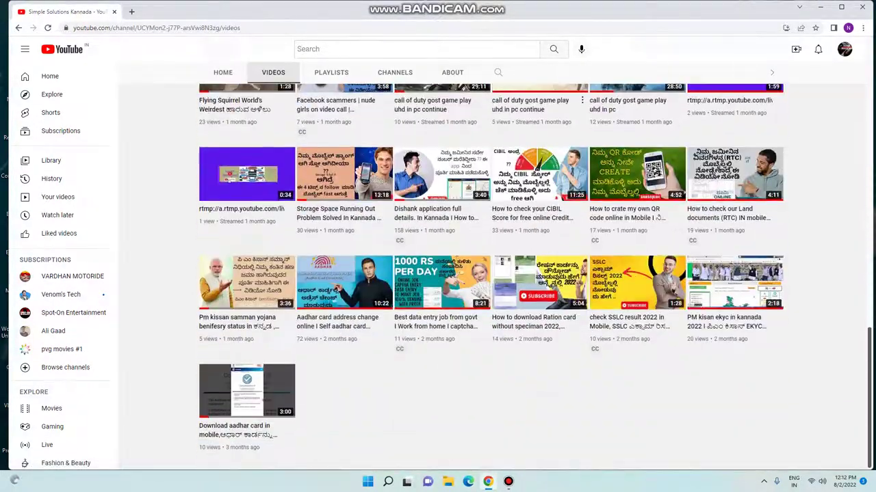
scroll(491, 267, up, 20)
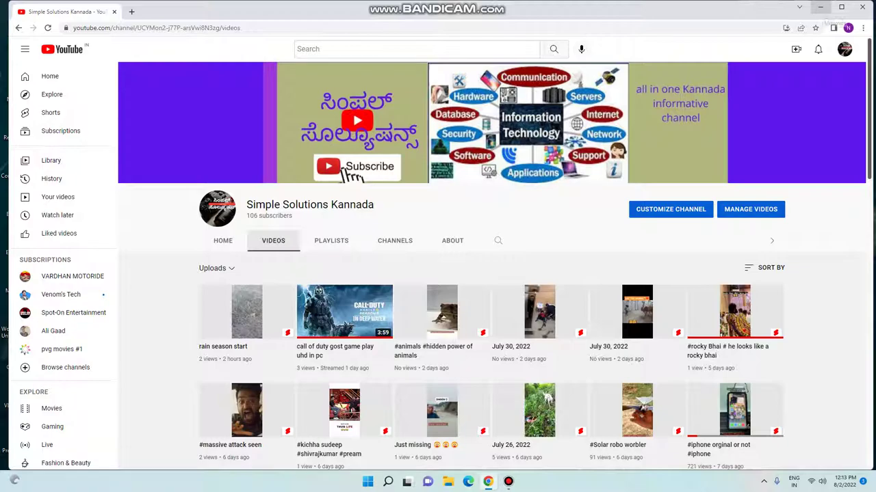
click(820, 6)
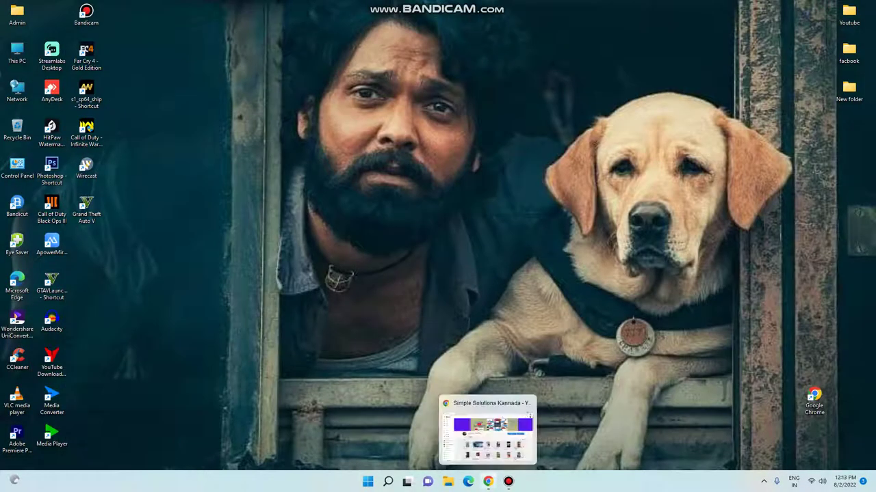
- Restore Chrome and search Google for 'uidai' from a new tab
click(487, 482)
key(ctrl+t)
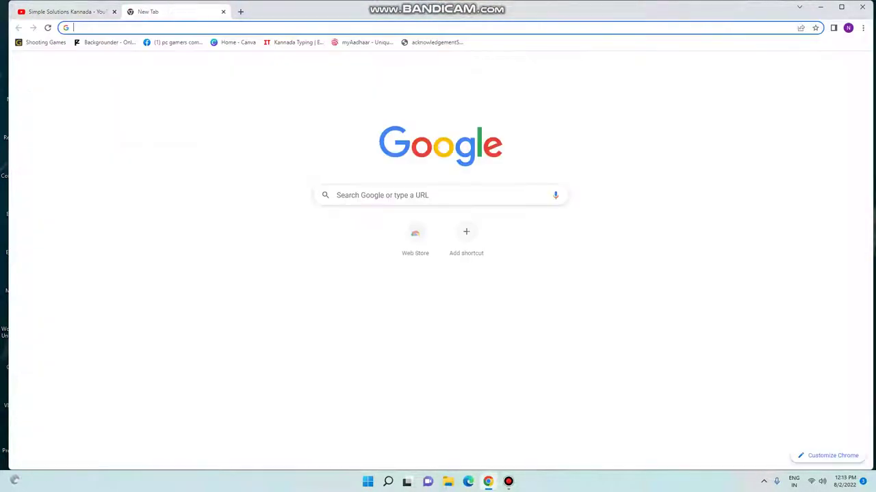
click(114, 28)
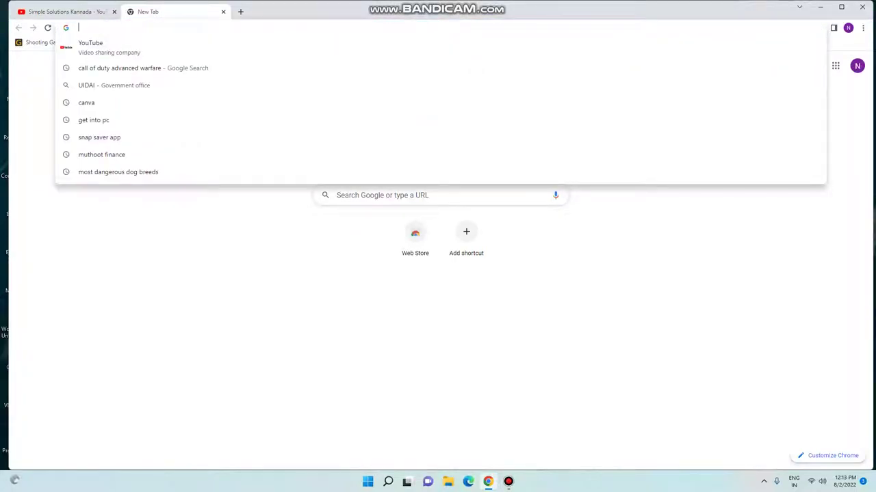
text(uidau)
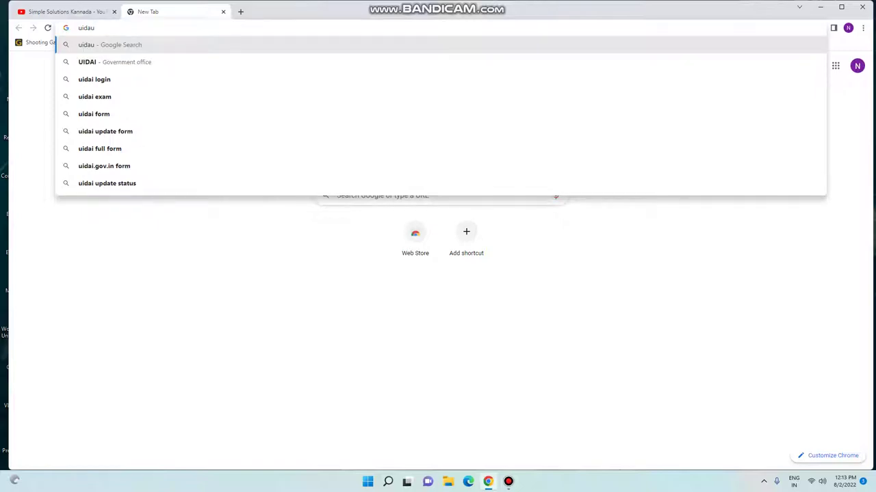
key(BackSpace)
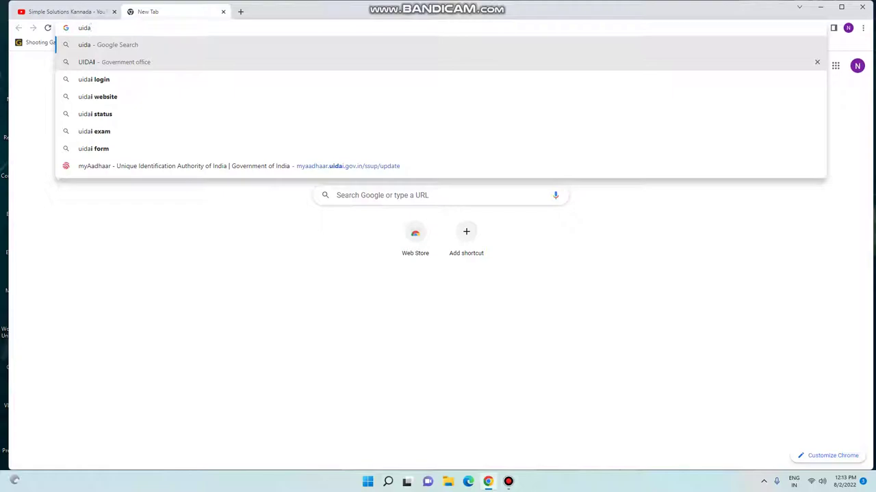
key(Down)
key(Return)
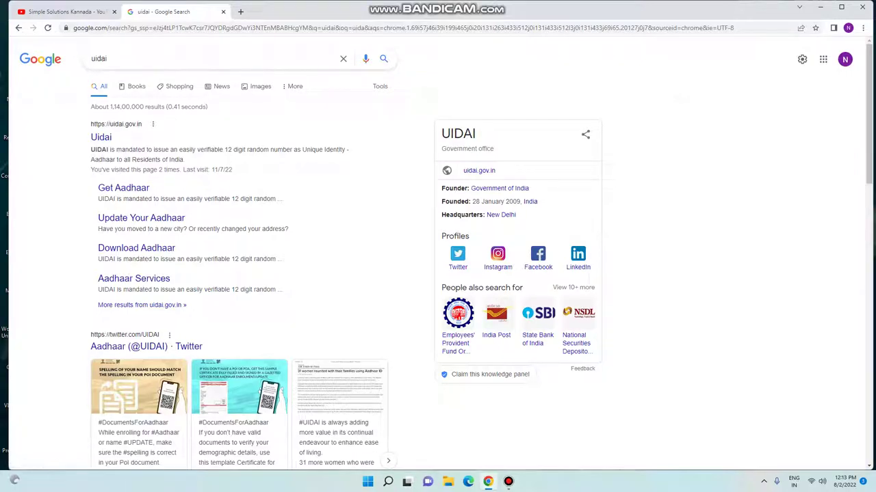
- Go from the Get Aadhaar result via Download Aadhaar to the myAadhaar eAadhaar Download form
click(115, 190)
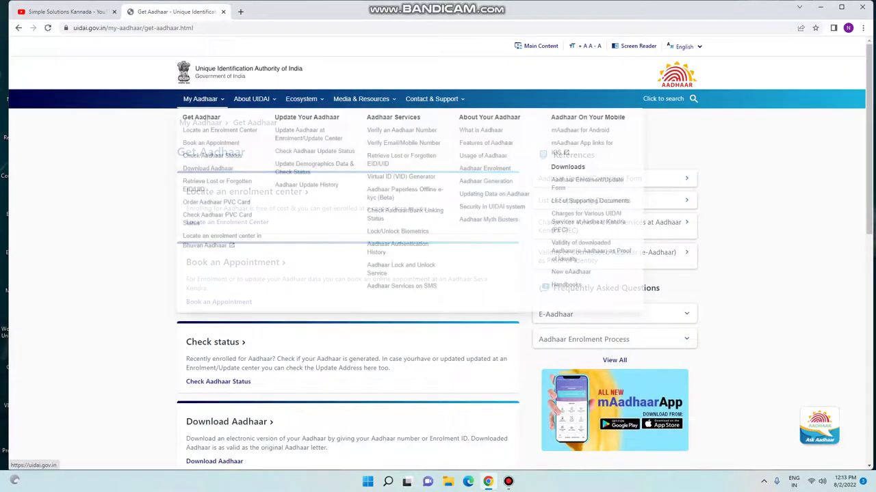
scroll(438, 274, down, 3)
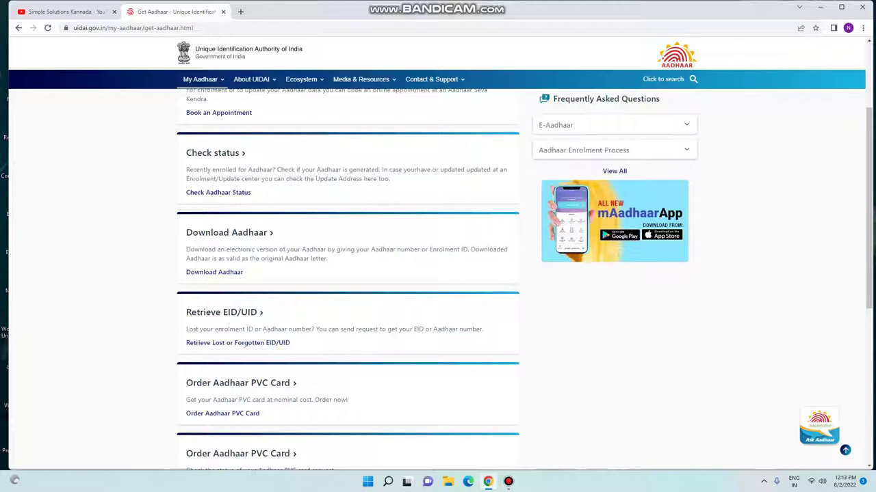
click(218, 271)
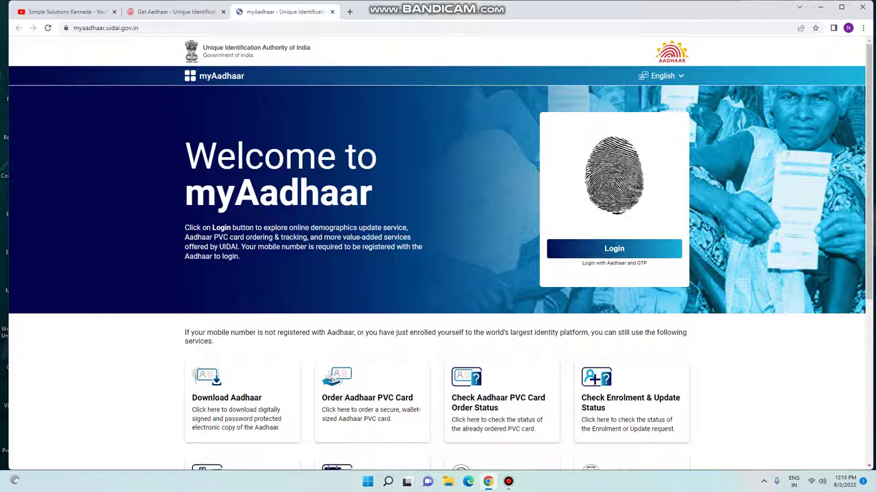
scroll(239, 403, down, 1)
click(243, 369)
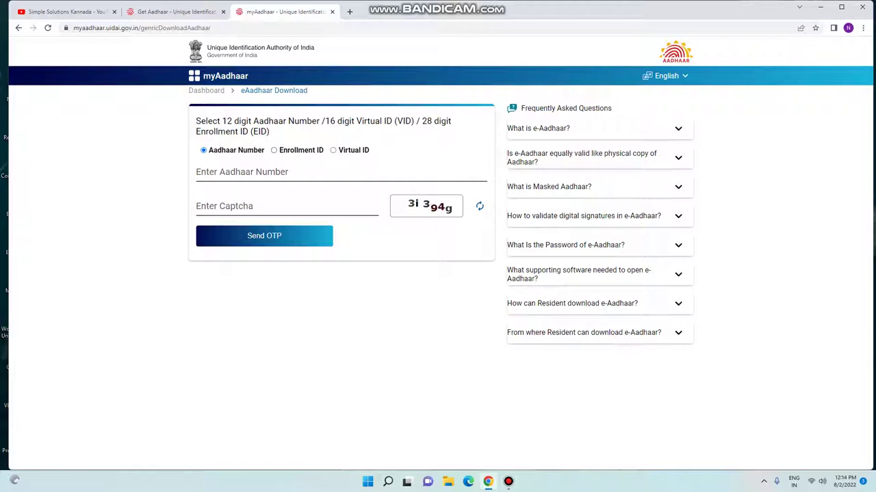
- Switch the form to Enrollment ID and enter the 28-digit enrolment number
click(274, 150)
click(205, 173)
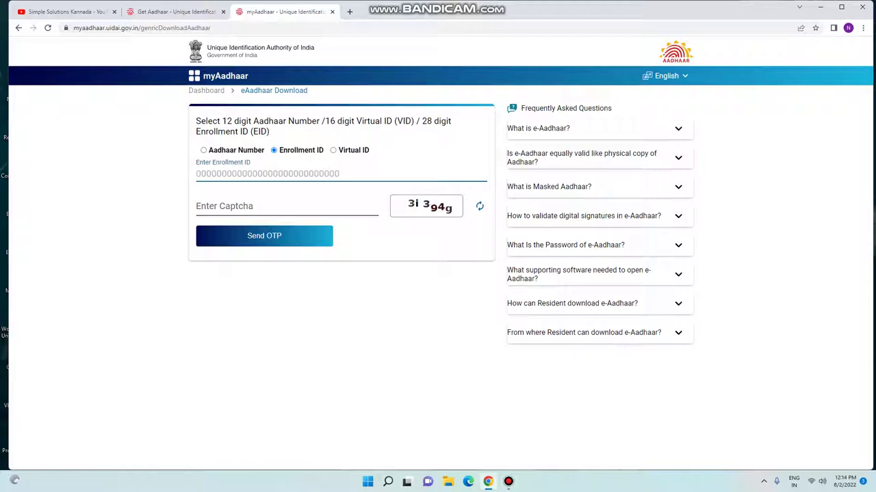
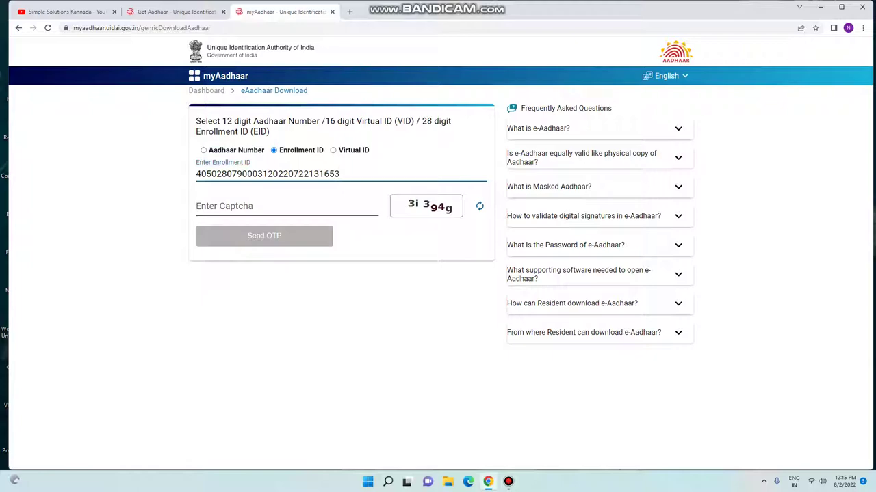
click(287, 207)
- Type the characters shown in the captcha image into the Enter Captcha field
text(3)
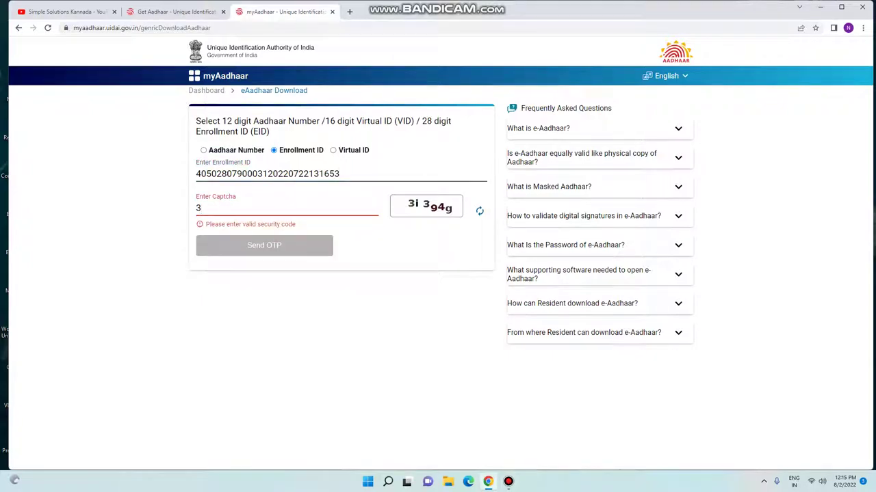
text(i)
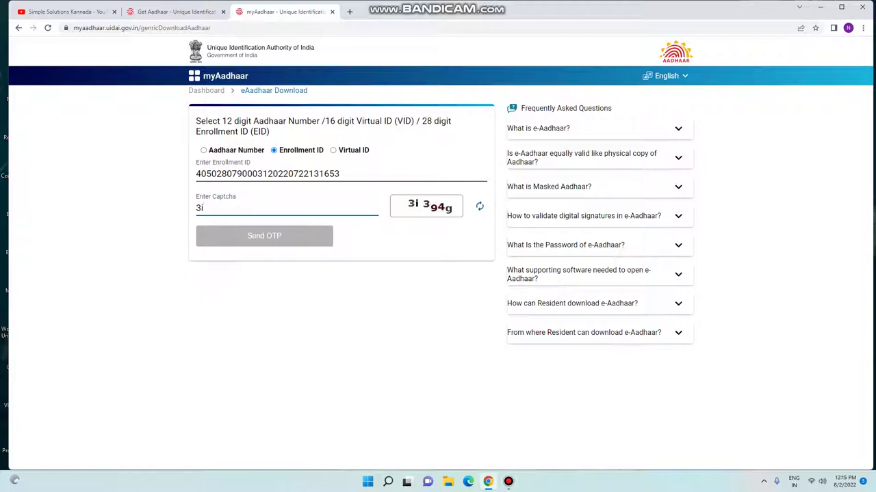
text(3)
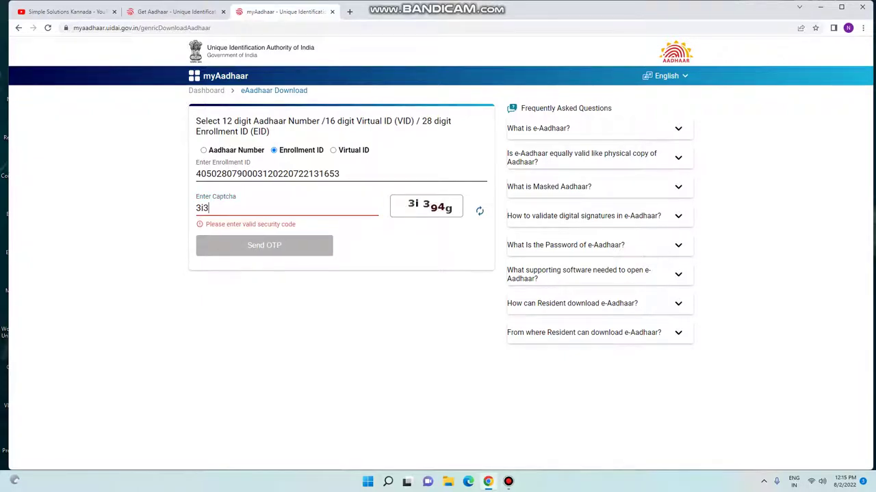
text(94g)
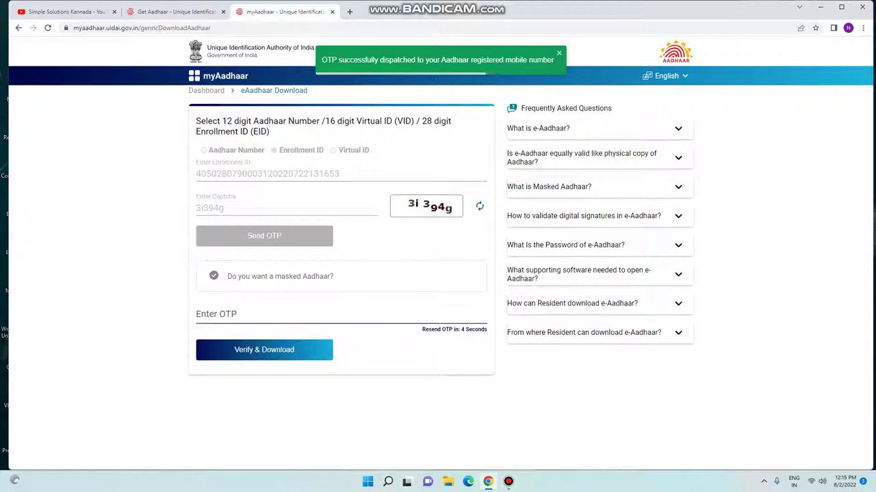
- Enter the six-digit OTP received by SMS into the Enter OTP field
click(341, 315)
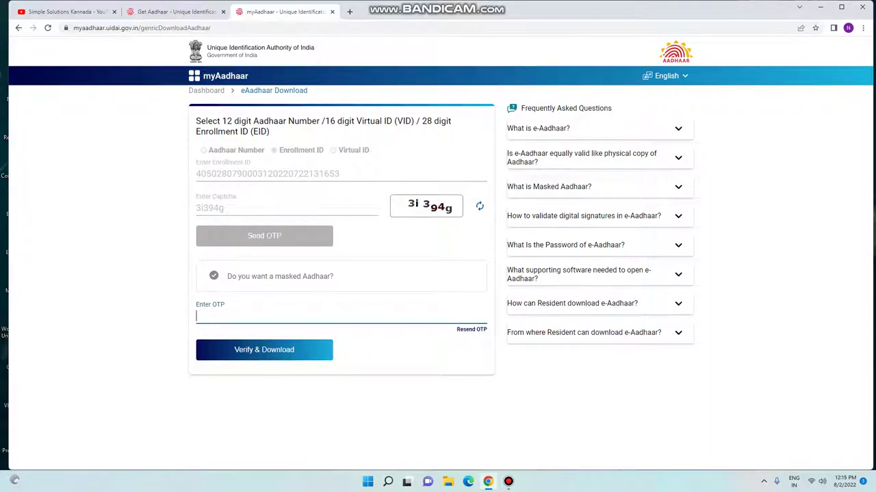
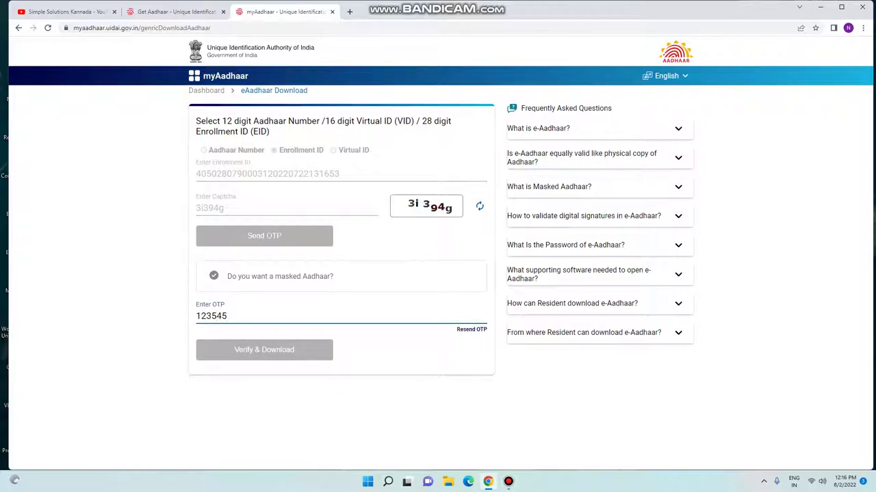